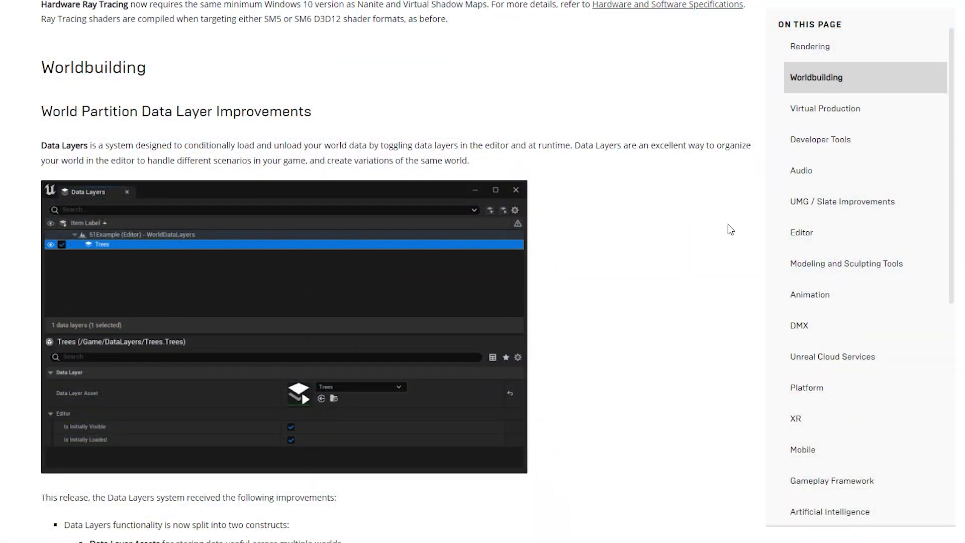
scroll(727, 224, "down", 1)
scroll(728, 223, "down", 1)
scroll(728, 224, "down", 1)
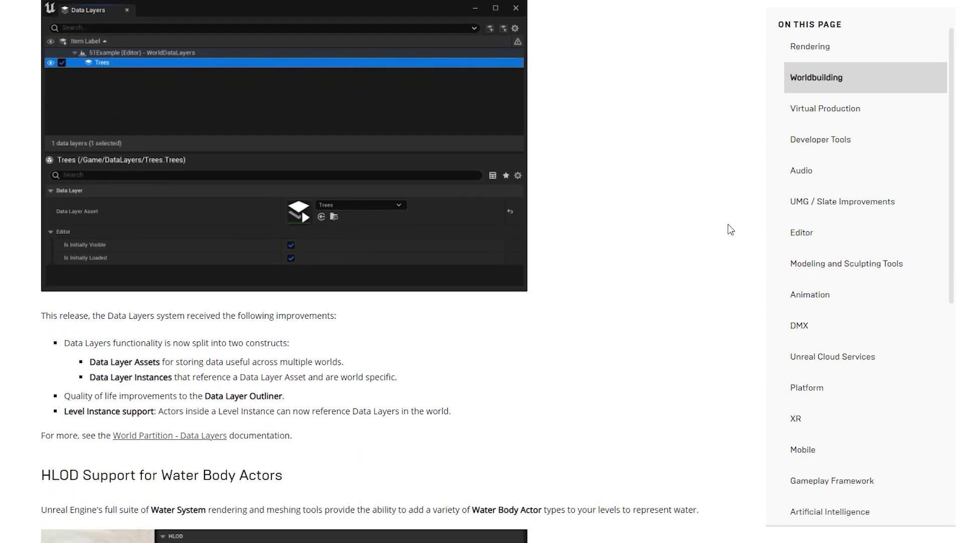
scroll(728, 225, "down", 5)
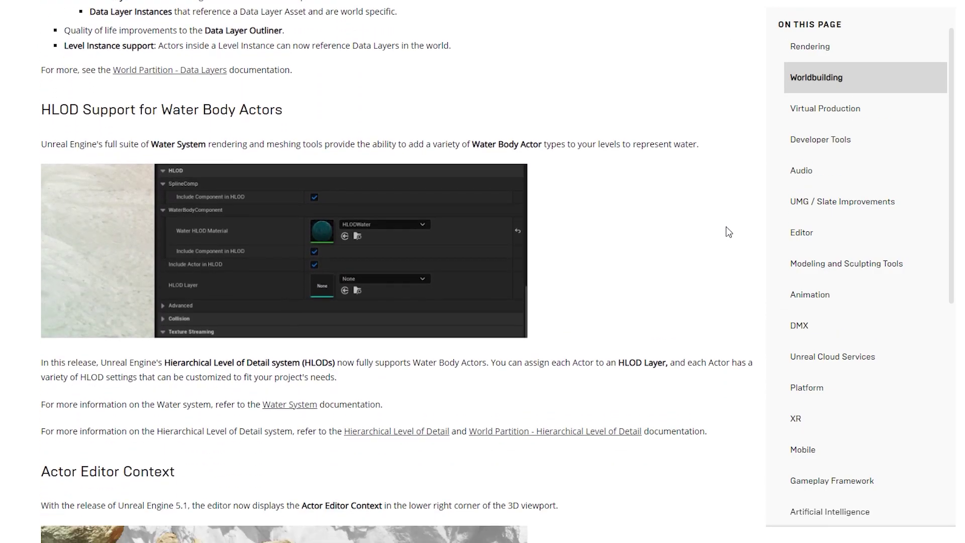
scroll(728, 231, "down", 1)
scroll(728, 232, "down", 5)
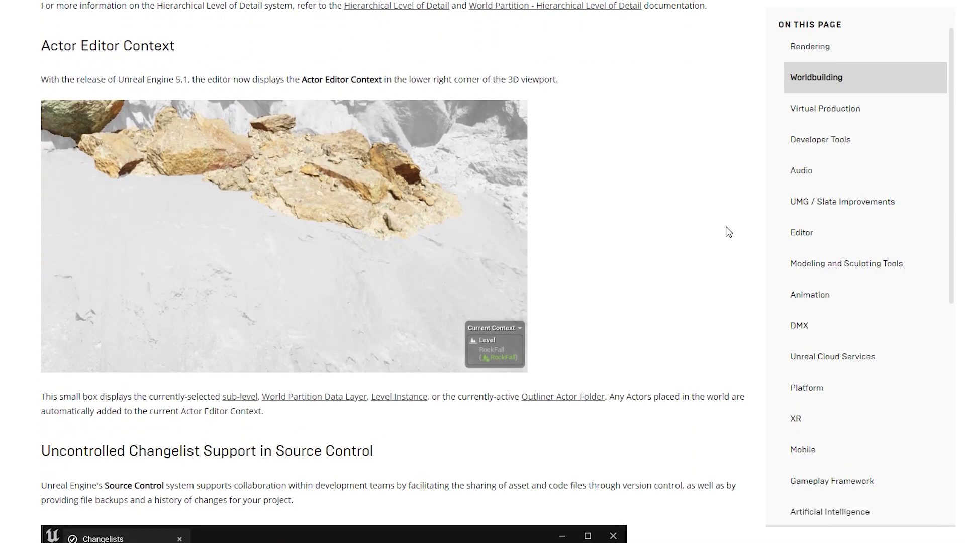
scroll(728, 231, "down", 3)
scroll(728, 232, "down", 2)
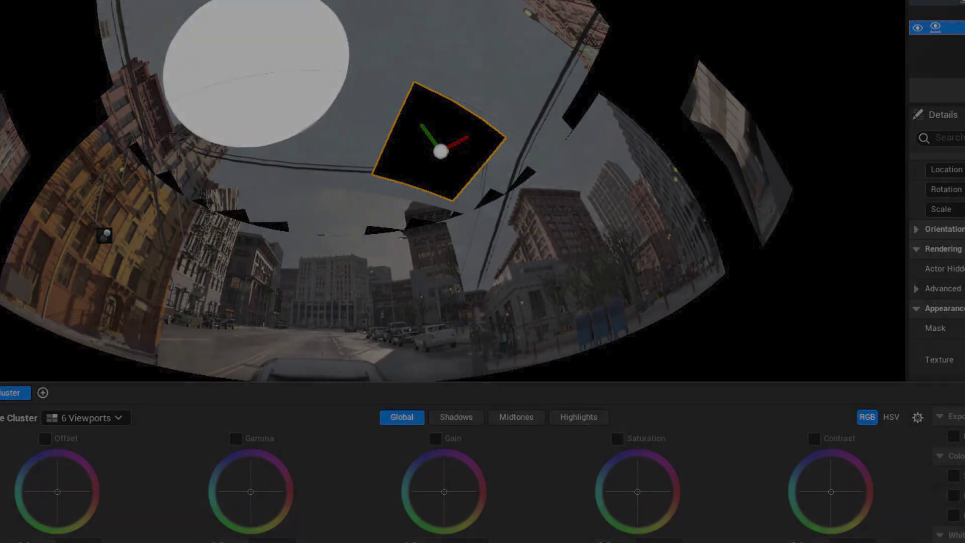
scroll(727, 231, "down", 1)
scroll(726, 231, "down", 3)
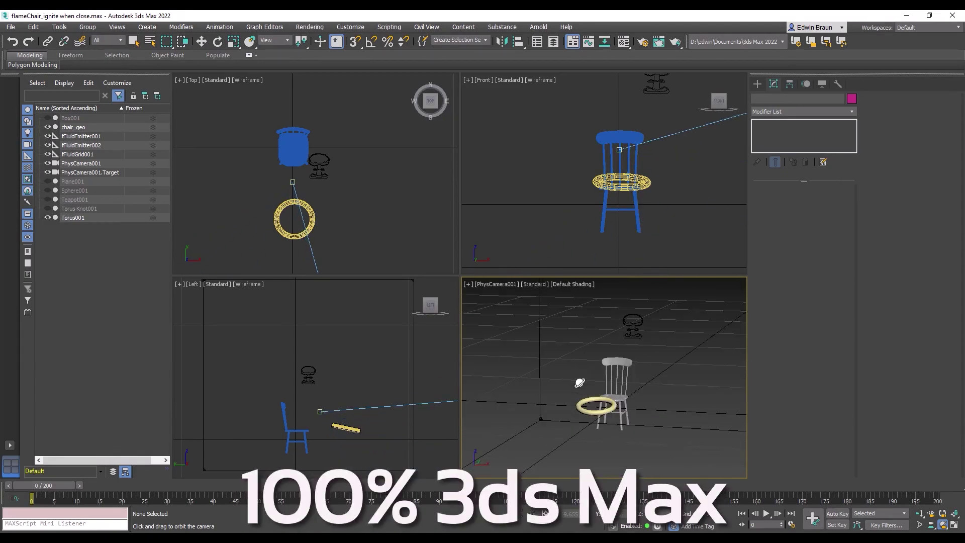
Step: Select fFluidGrid001 and start the live fluid preview of the burning chair
left_click_drag(585, 397, 643, 400)
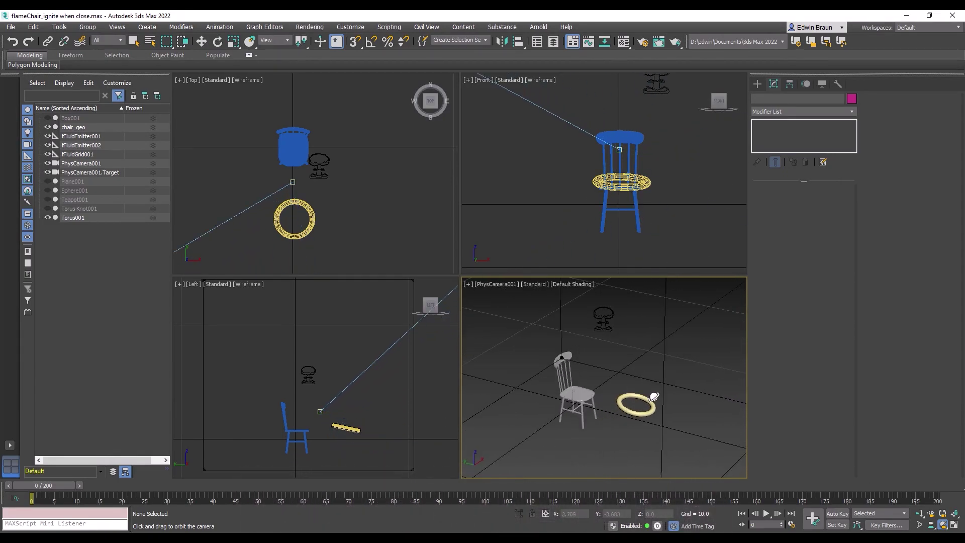
key("w")
left_click(604, 317)
left_click(822, 219)
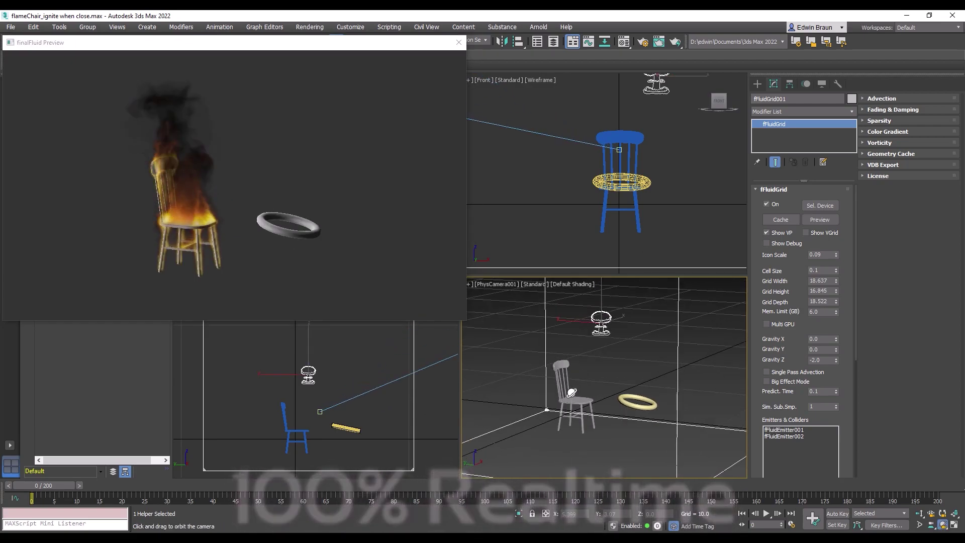
Step: Move Torus001 to the left so the chair's fire reacts to it
left_click_drag(577, 372, 591, 410)
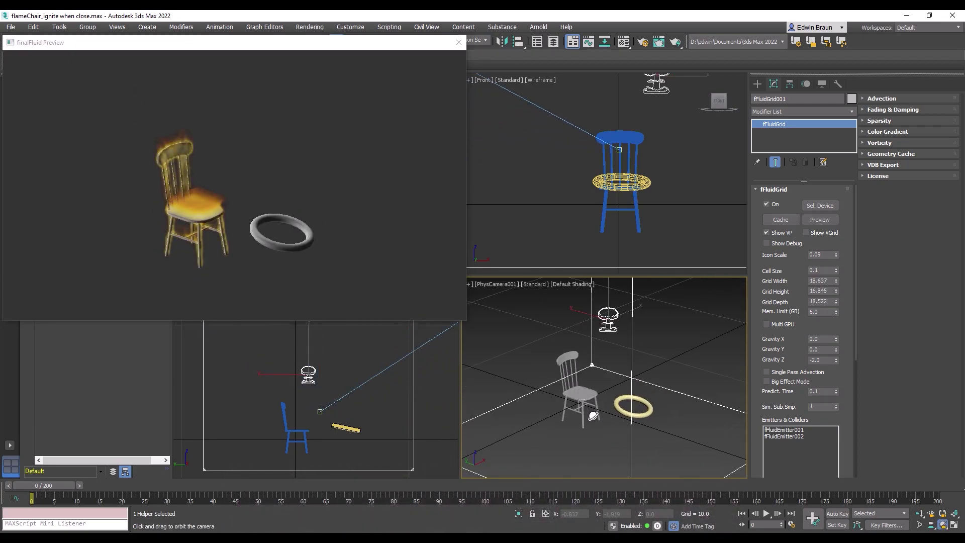
key("w")
left_click_drag(634, 407, 568, 388)
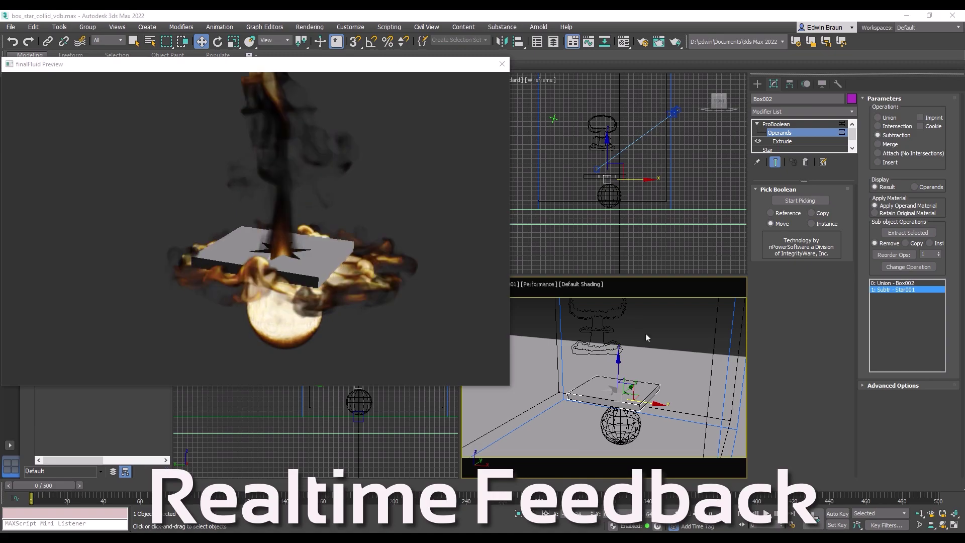
Step: Move Box002 right along the X axis while the finalFluid preview runs
left_click_drag(657, 403, 678, 403)
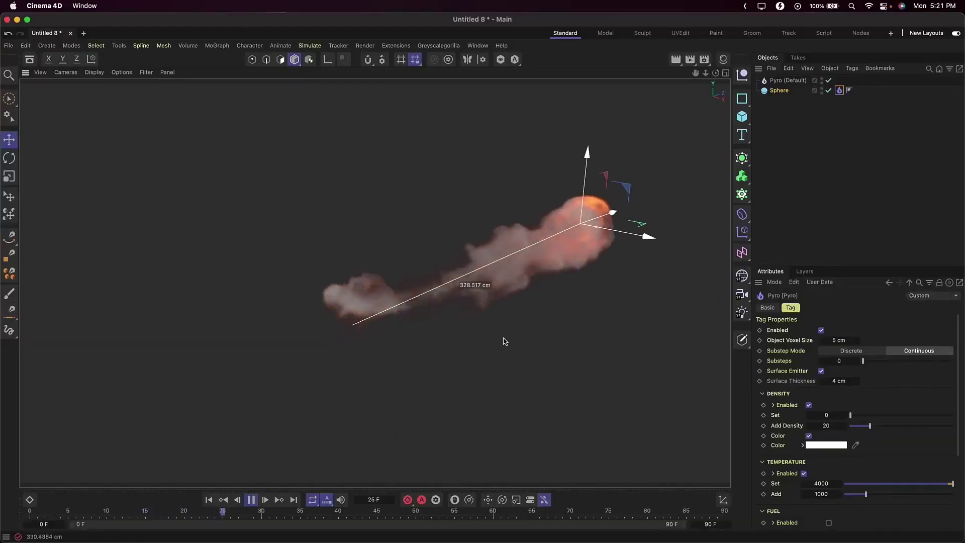
Step: Move the burning sphere to trail smoke, then raise the barrel fire's Pyro Density Set
left_click_drag(496, 340, 52, 320)
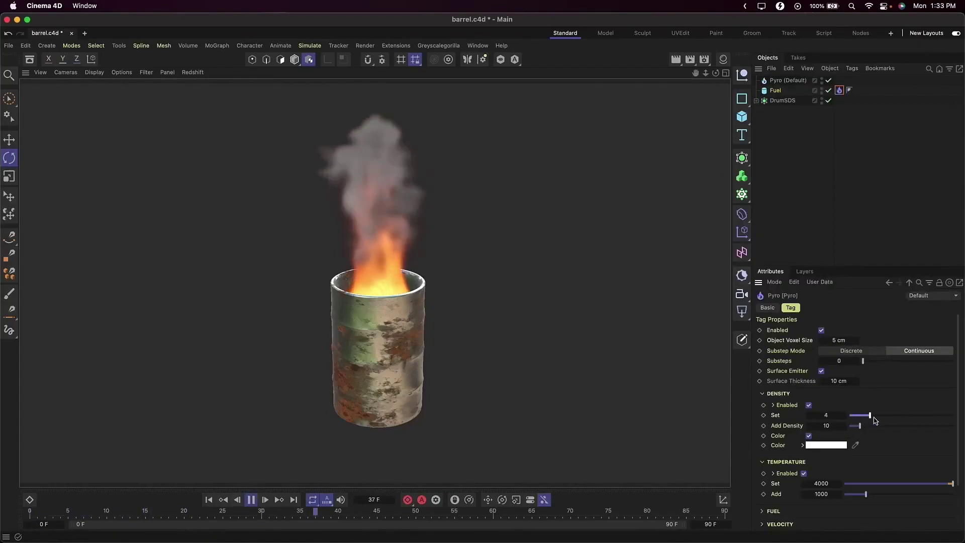
left_click_drag(875, 419, 874, 415)
left_click_drag(872, 485, 847, 487)
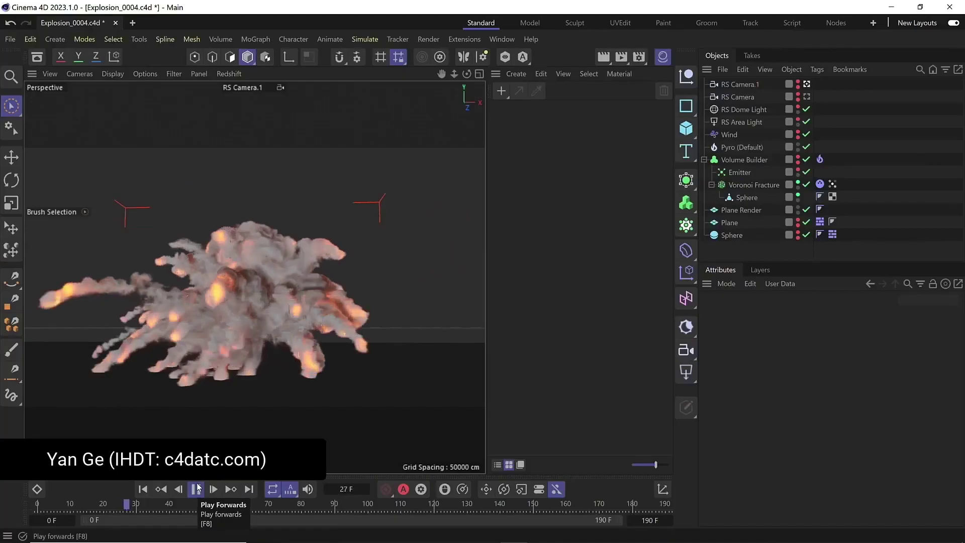
Step: Pause playback and apply a new Redshift Pyro Volume material to Pyro (Default)
left_click(196, 489)
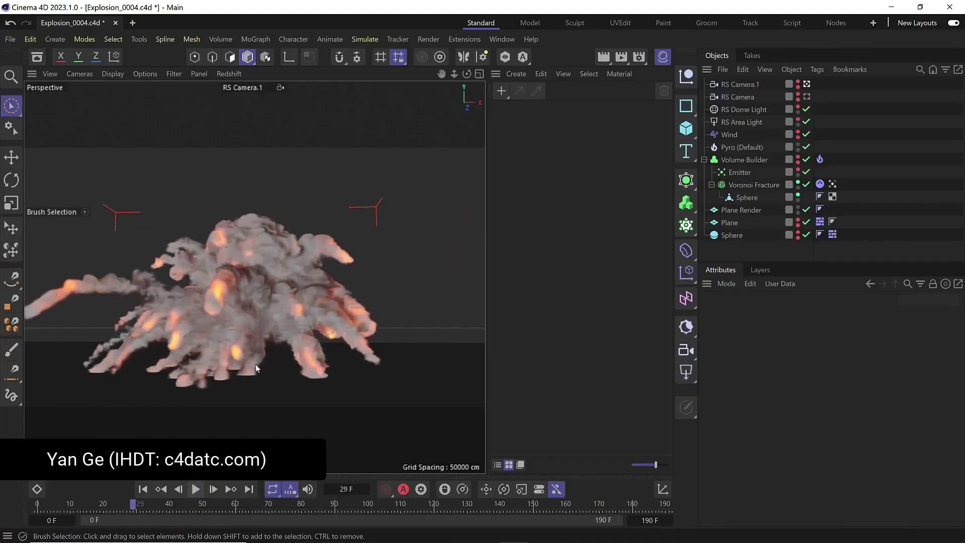
left_click(517, 74)
mouse_move(670, 141)
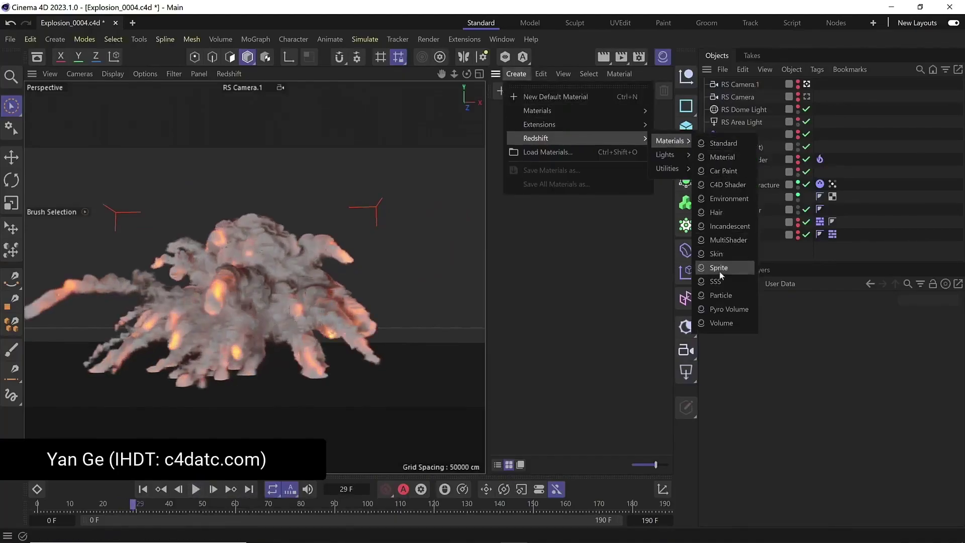
left_click(729, 309)
left_click_drag(636, 144, 741, 153)
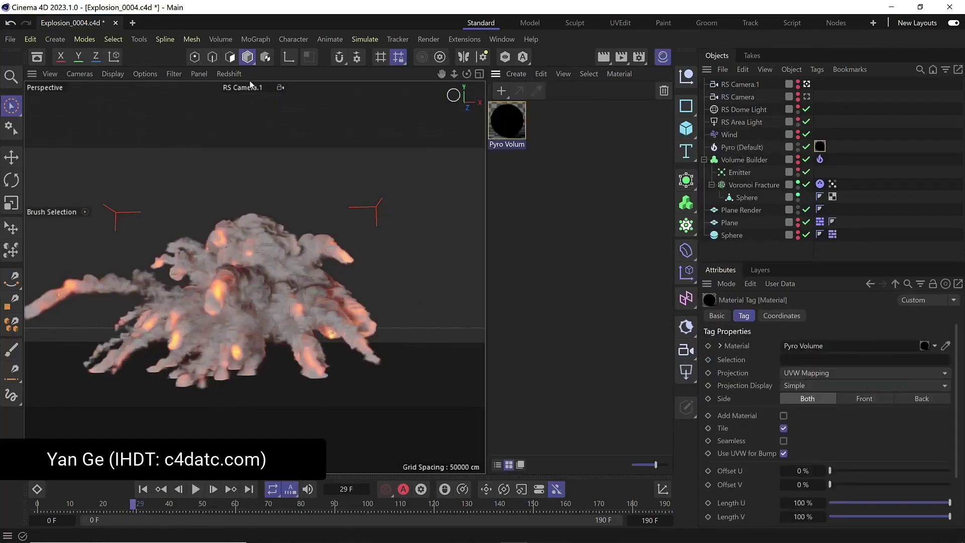
Step: Preview the explosion in a Redshift IPR render, then show Pyro (Default)'s Cache settings
key("alt+r")
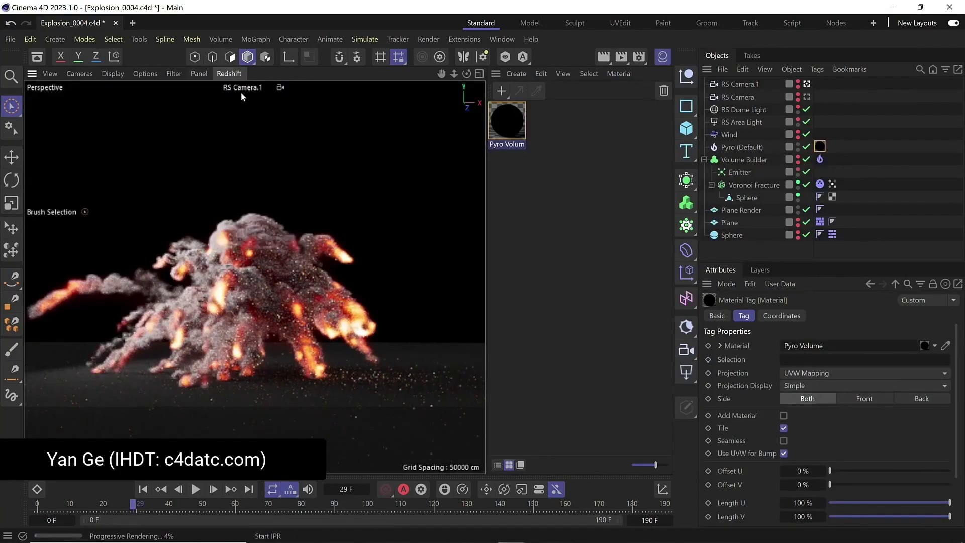
key("alt+r")
left_click(741, 147)
left_click(833, 315)
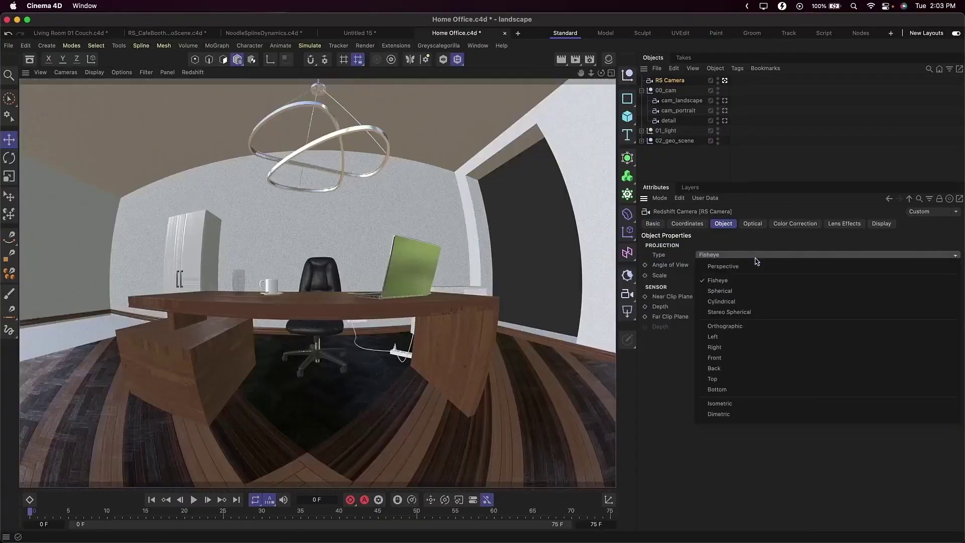
Step: Set the camera type to Cylindrical and show the detail camera's focus plane in four views
left_click(757, 262)
left_click(752, 262)
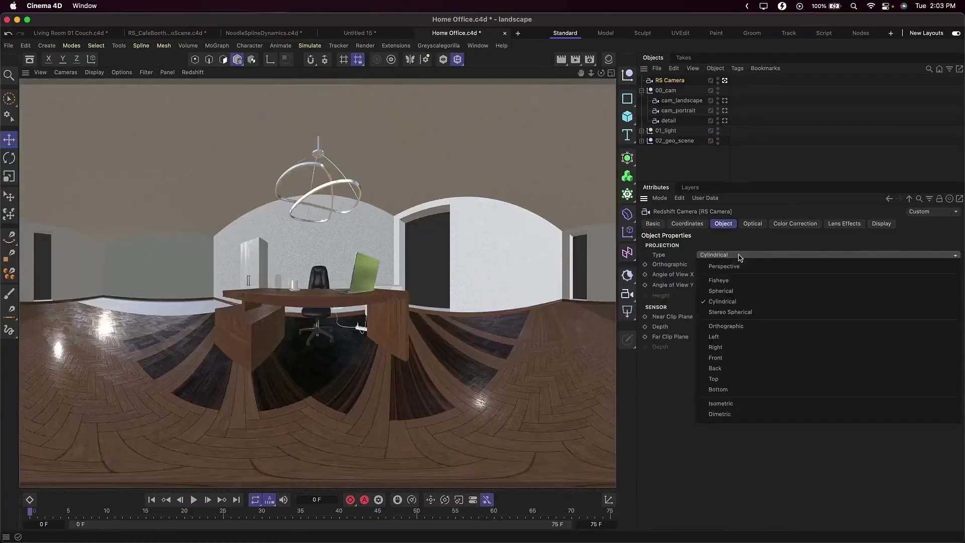
left_click(743, 264)
left_click(881, 224)
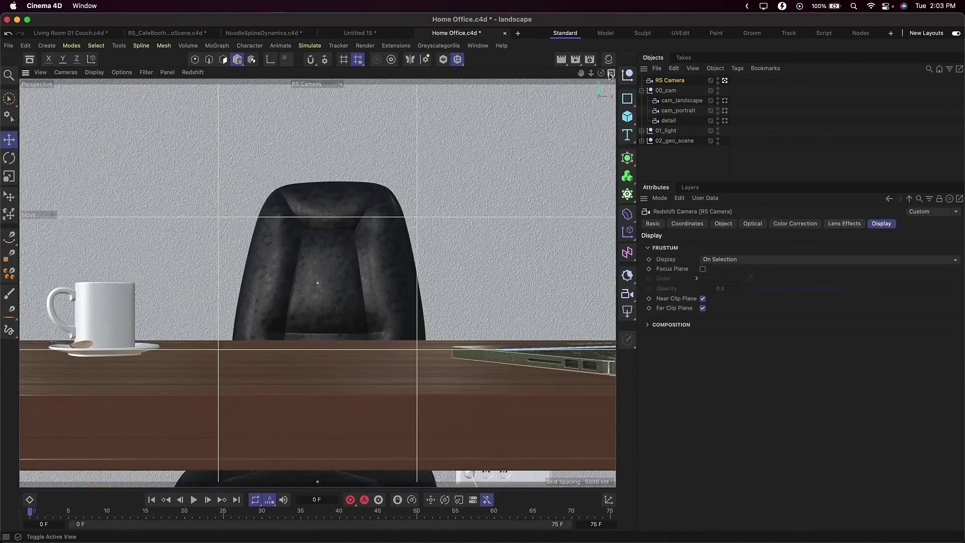
key("F5")
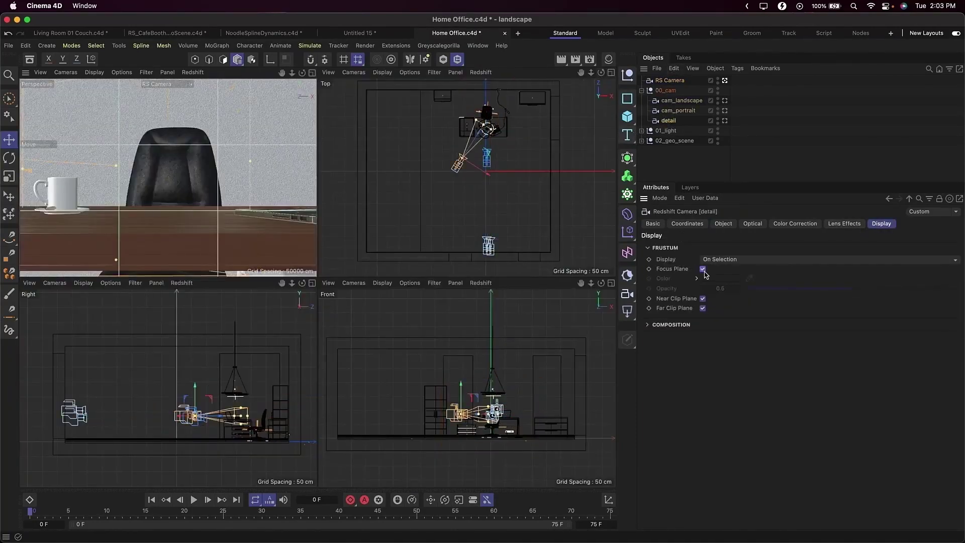
left_click(703, 270)
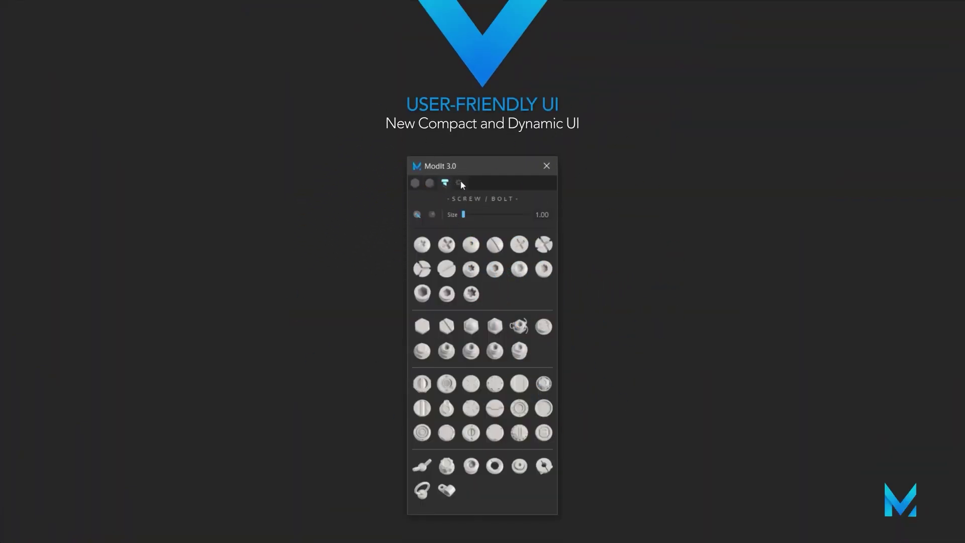
Step: Switch to ModIt's utilities tab and collapse every section except Primitives
left_click(460, 183)
left_click(414, 184)
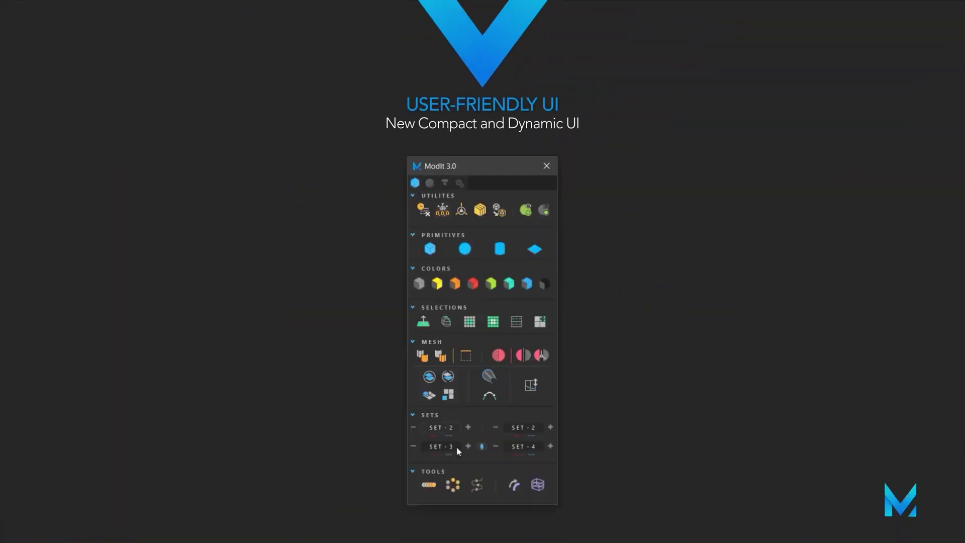
left_click(442, 307)
left_click(438, 268)
left_click(444, 249)
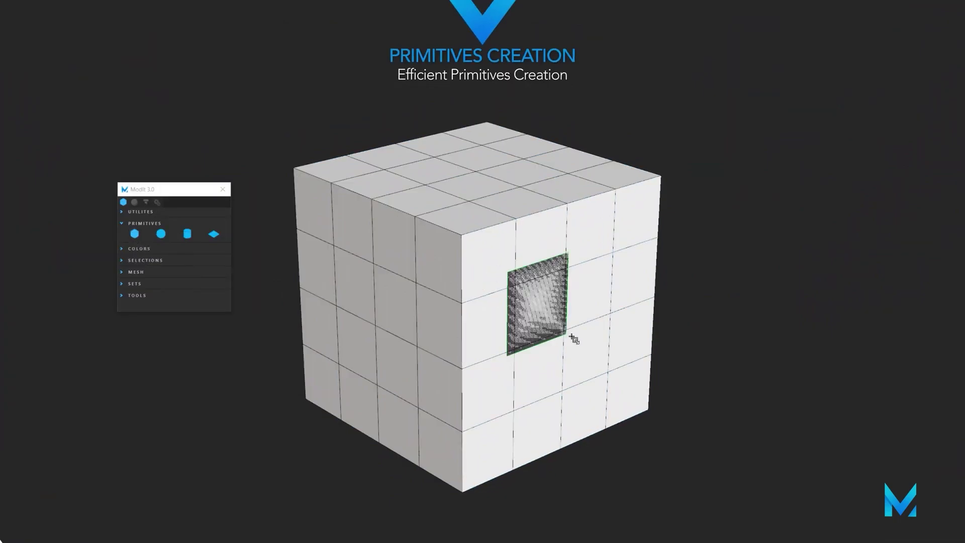
Step: Draw a box out from the cube's front face and build a cylinder on its top
left_click_drag(514, 289, 644, 418)
left_click(675, 285)
left_click_drag(675, 286, 742, 286)
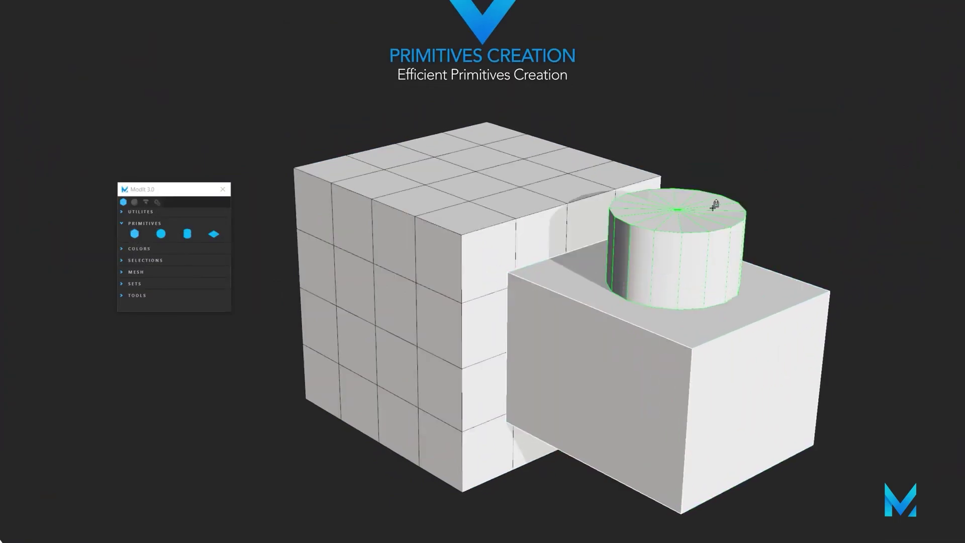